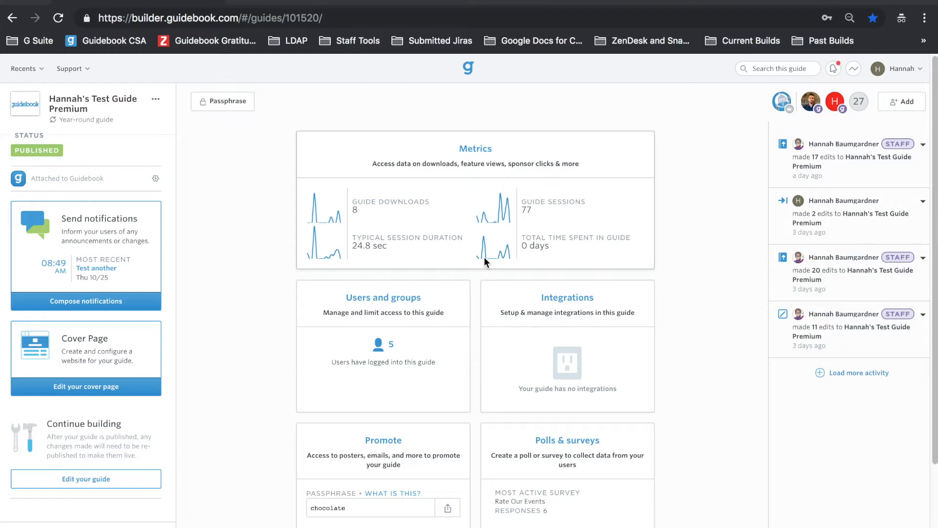
Open the Session Evaluation survey from the guide's polls and surveys and review its responses for each question.
{"action": "left_click", "coordinate": [593, 460]}
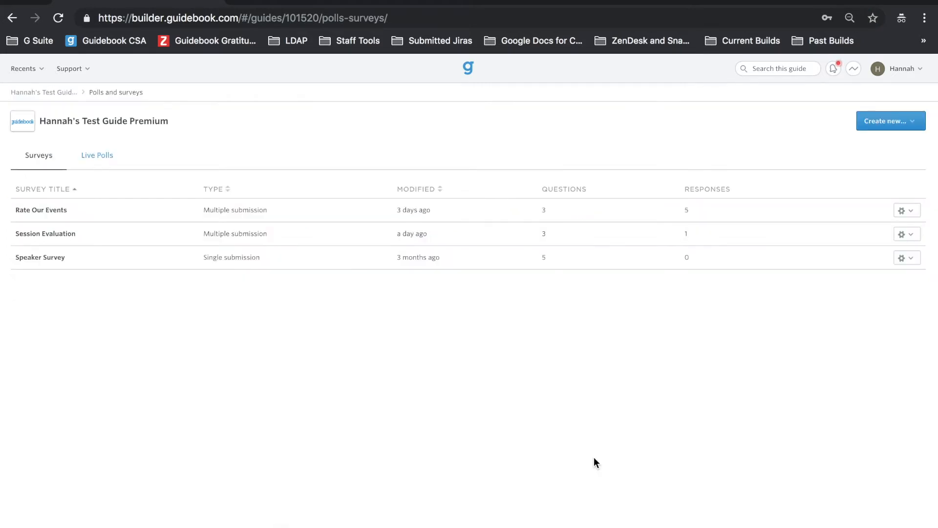
{"action": "left_click", "coordinate": [71, 234]}
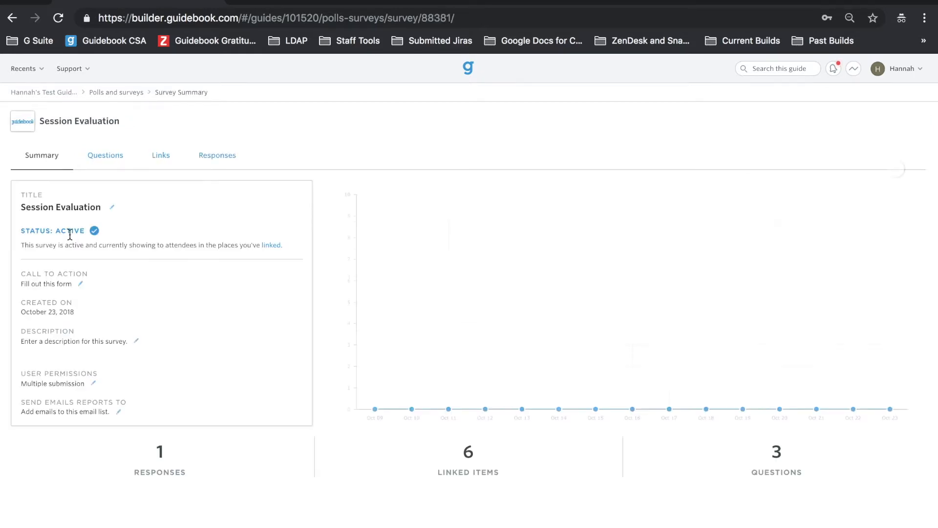
{"action": "left_click", "coordinate": [216, 156]}
{"action": "mouse_move", "coordinate": [642, 392]}
{"action": "scroll", "coordinate": [773, 460], "scroll_direction": "down", "scroll_amount": 4}
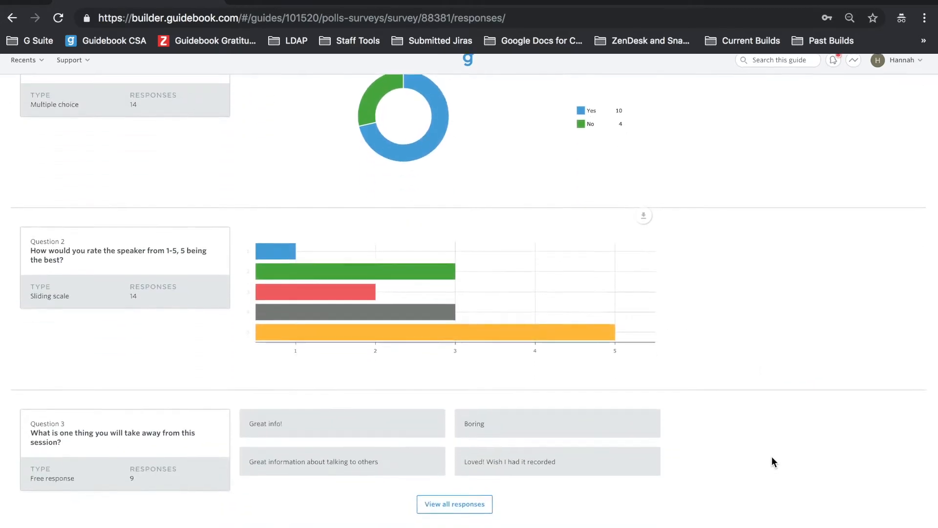
{"action": "scroll", "coordinate": [773, 460], "scroll_direction": "up", "scroll_amount": 4}
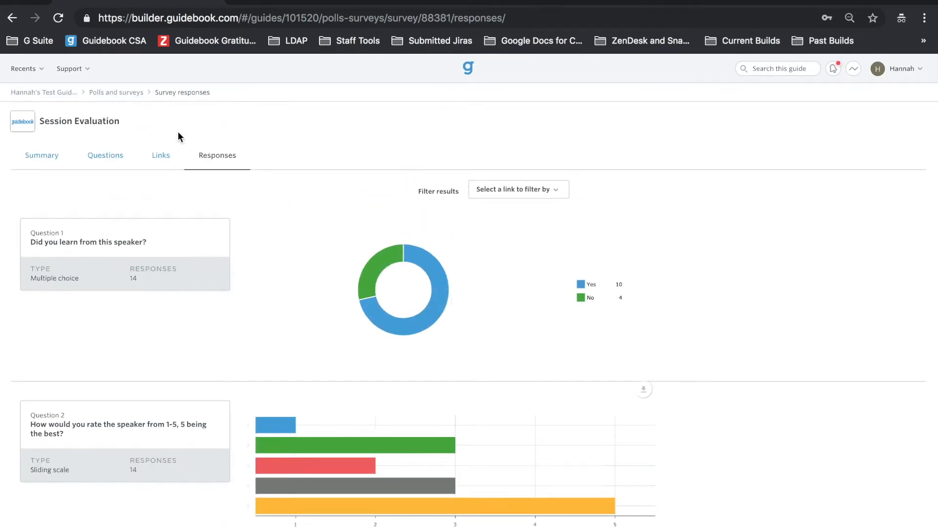
Return to the guide's dashboard and export the Session Evaluation item data as CSV by e-mail.
{"action": "left_click", "coordinate": [49, 93]}
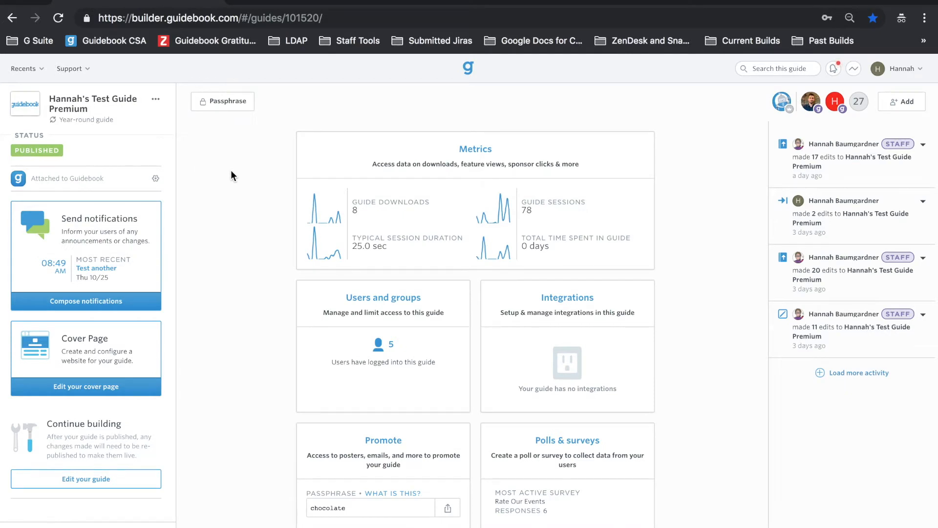
{"action": "left_click", "coordinate": [158, 101]}
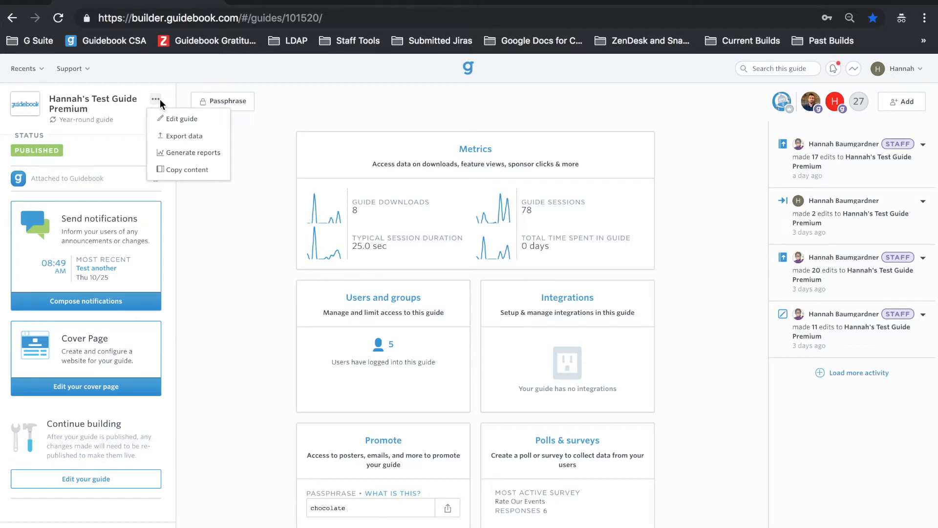
{"action": "left_click", "coordinate": [214, 138]}
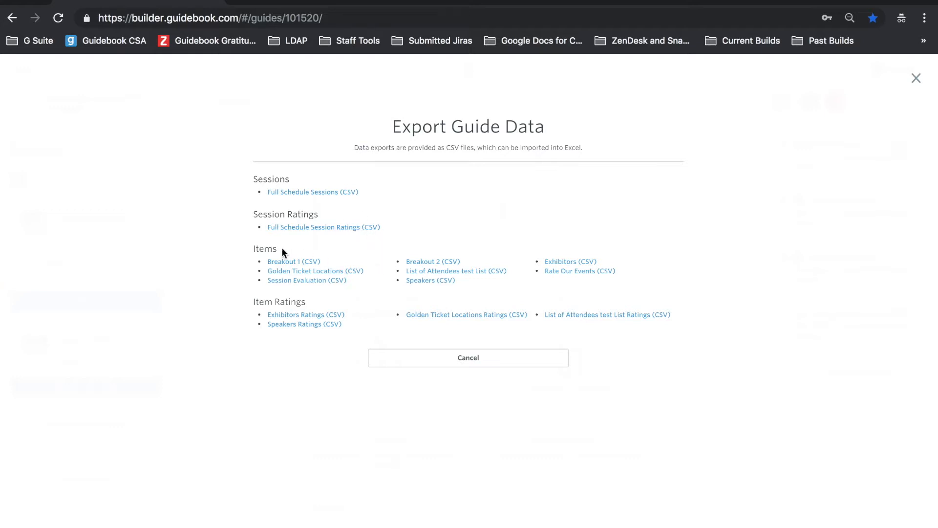
{"action": "double_click", "coordinate": [266, 248]}
{"action": "left_click", "coordinate": [318, 283]}
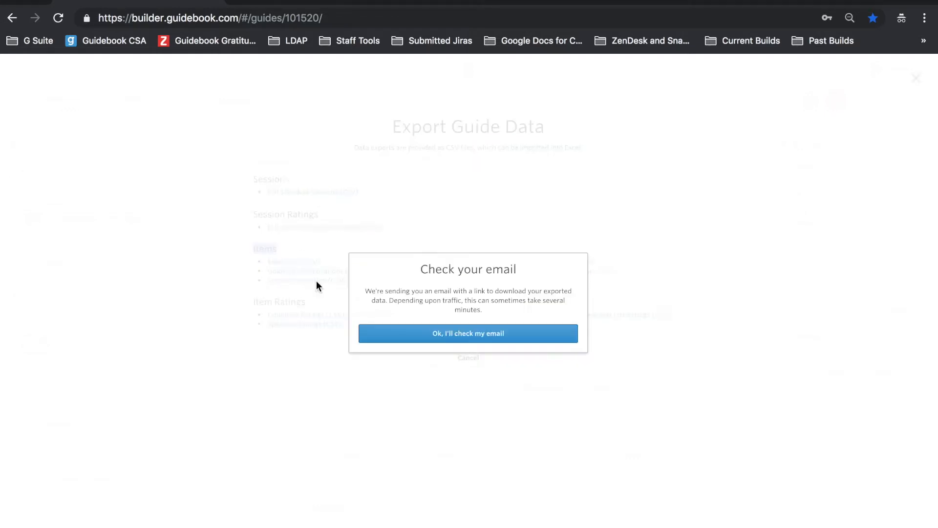
{"action": "left_click", "coordinate": [488, 334]}
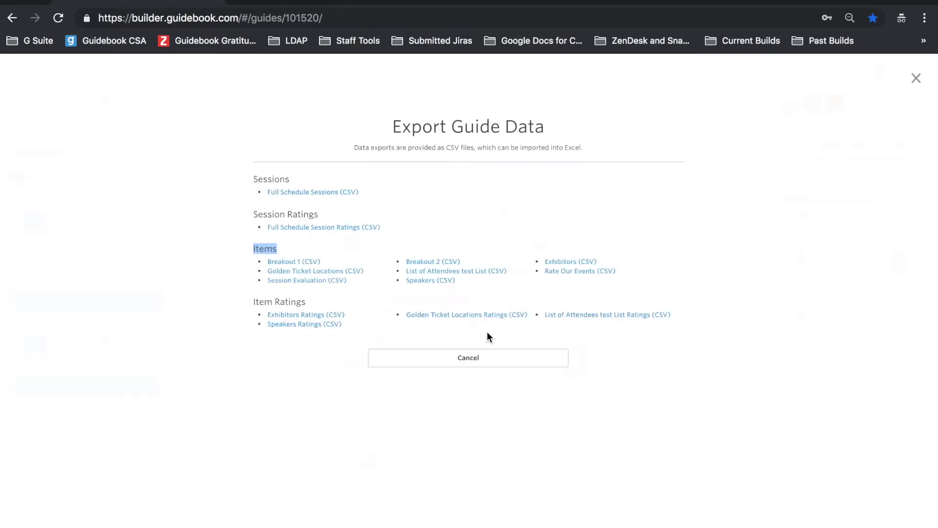
{"action": "left_click", "coordinate": [916, 79]}
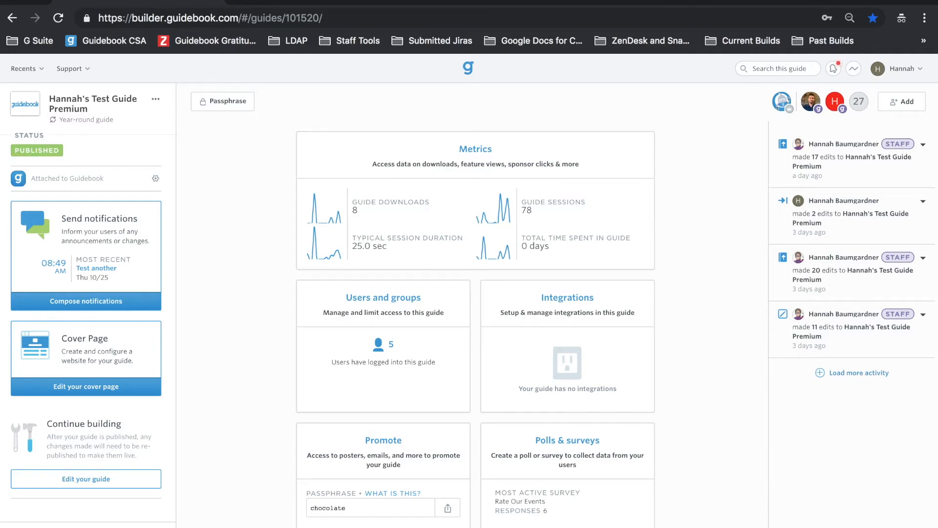
Switch to the exported survey spreadsheet in Excel, collapse the Device ID and Session/Item ID columns, and widen Session/Item Name to fit its text.
{"action": "left_click", "coordinate": [850, 527]}
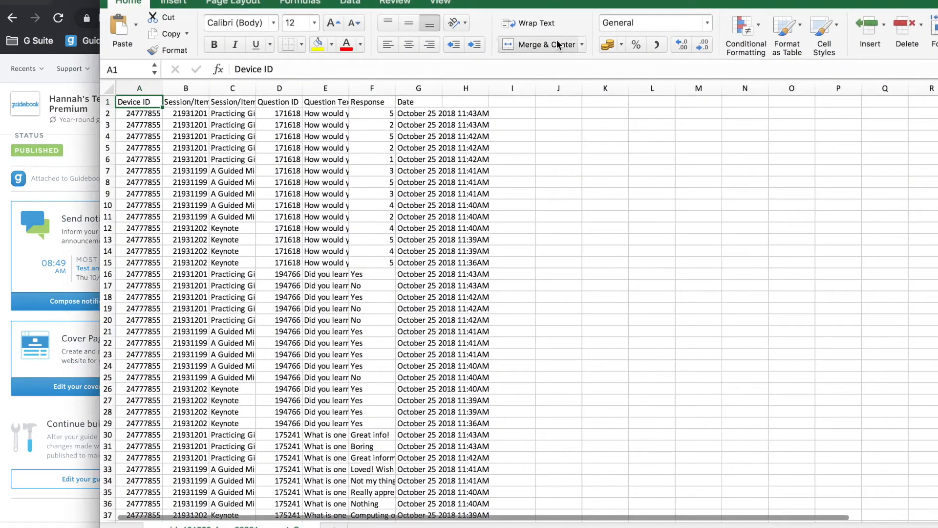
{"action": "left_click_drag", "start_coordinate": [563, 2], "coordinate": [466, 11]}
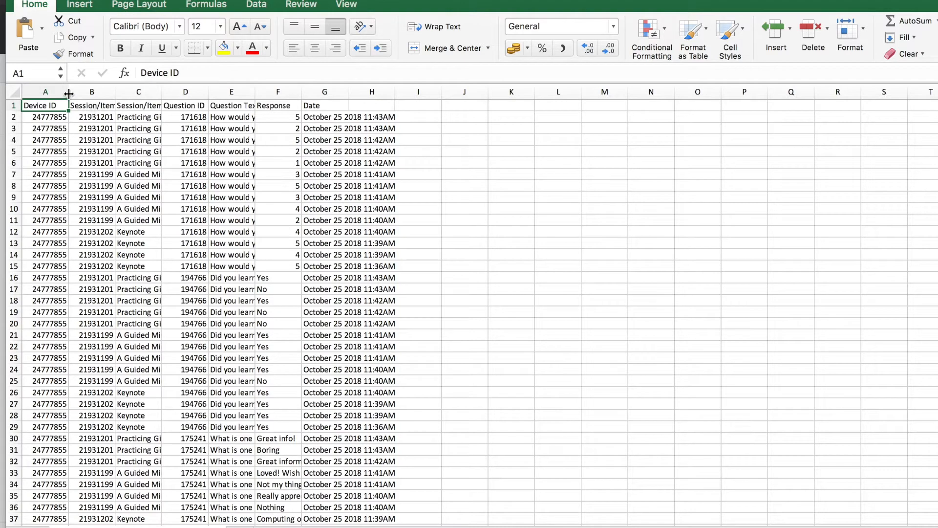
{"action": "left_click_drag", "start_coordinate": [68, 94], "coordinate": [62, 93]}
{"action": "left_click", "coordinate": [40, 92]}
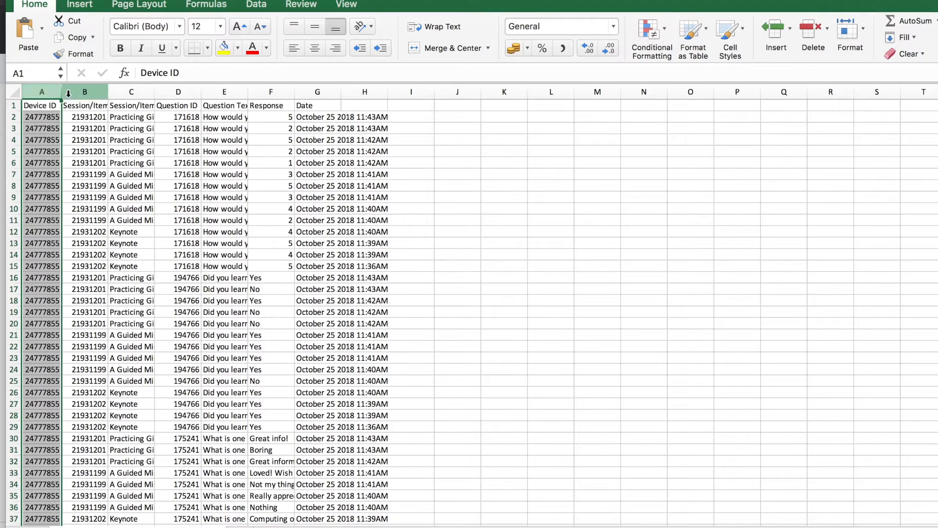
{"action": "left_click_drag", "start_coordinate": [60, 91], "coordinate": [87, 91]}
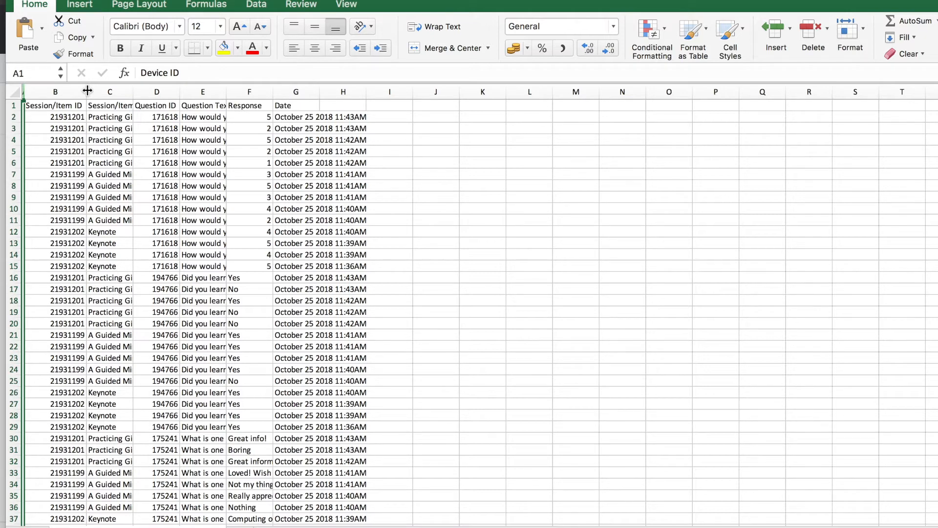
{"action": "left_click_drag", "start_coordinate": [87, 90], "coordinate": [207, 93]}
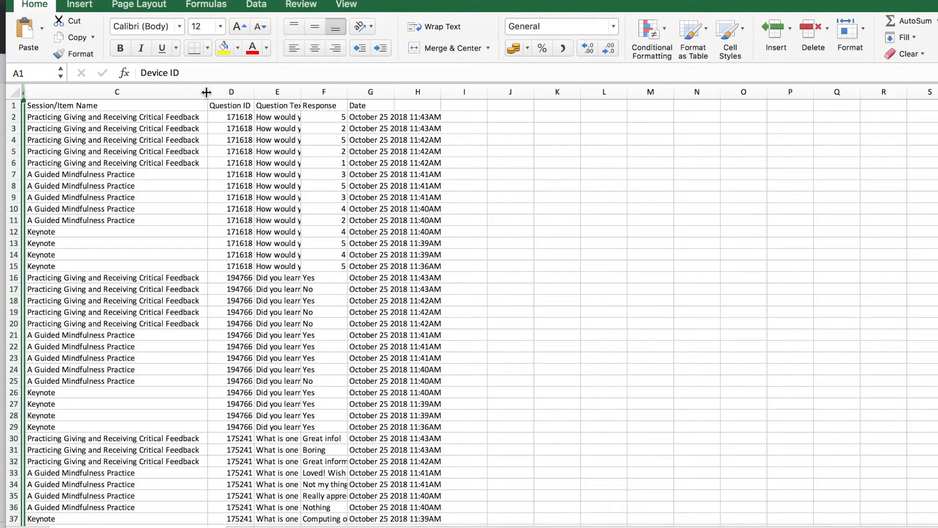
Collapse the Question ID column and widen the Question Text, Response and Date columns to make their contents readable.
{"action": "left_click", "coordinate": [250, 92]}
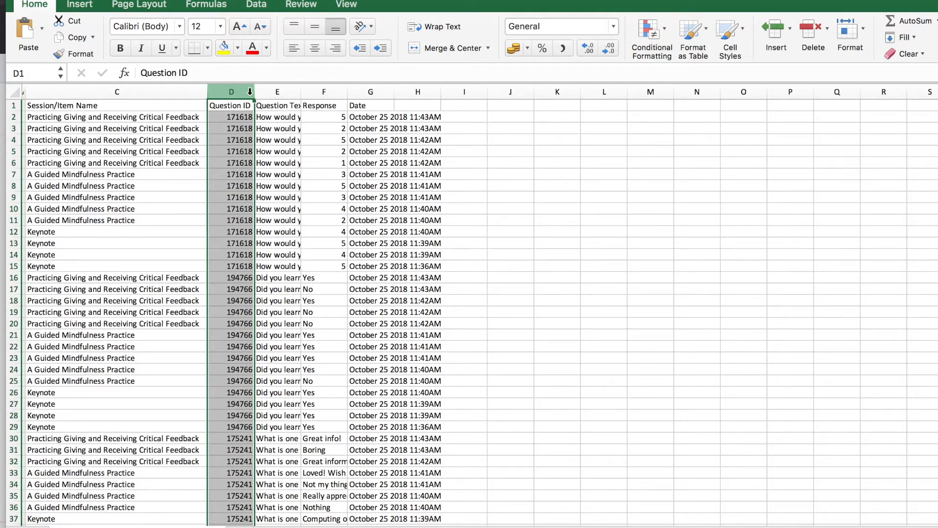
{"action": "left_click", "coordinate": [243, 119]}
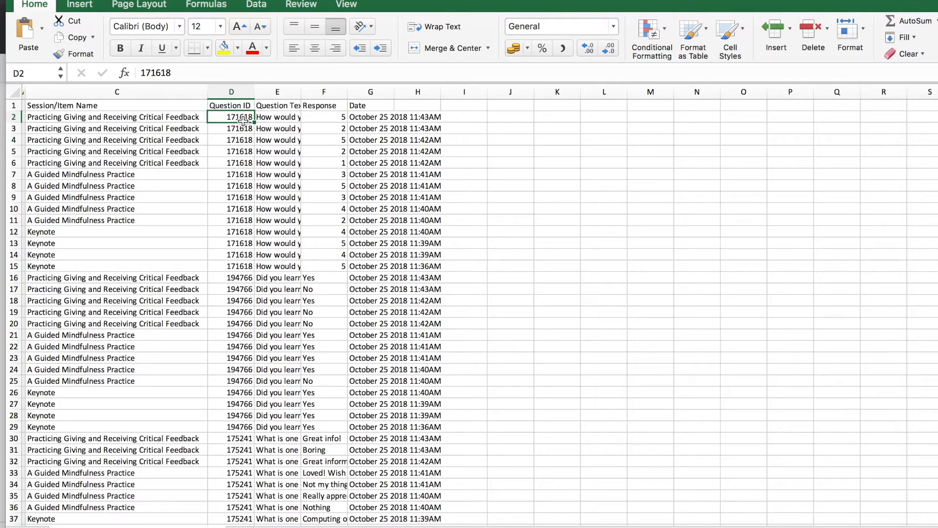
{"action": "left_click_drag", "start_coordinate": [244, 121], "coordinate": [246, 265]}
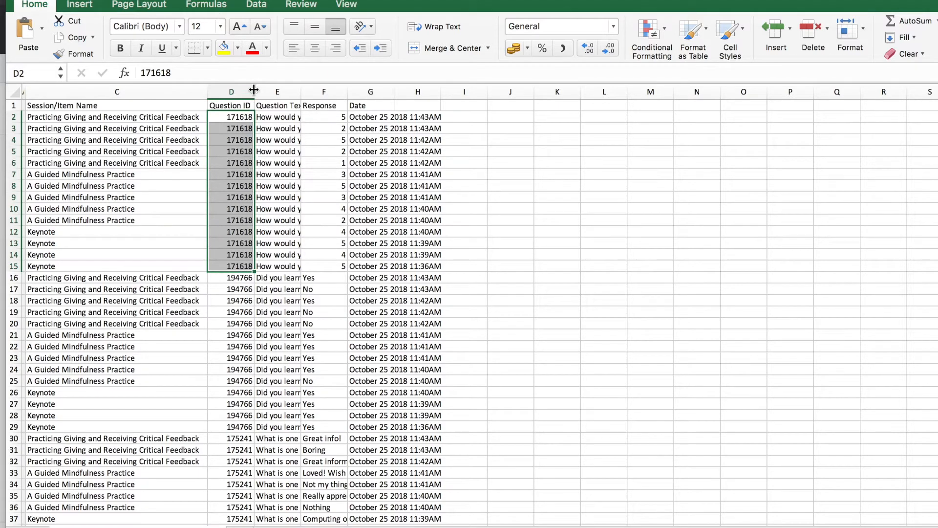
{"action": "left_click_drag", "start_coordinate": [253, 89], "coordinate": [679, 92]}
{"action": "left_click", "coordinate": [414, 103]}
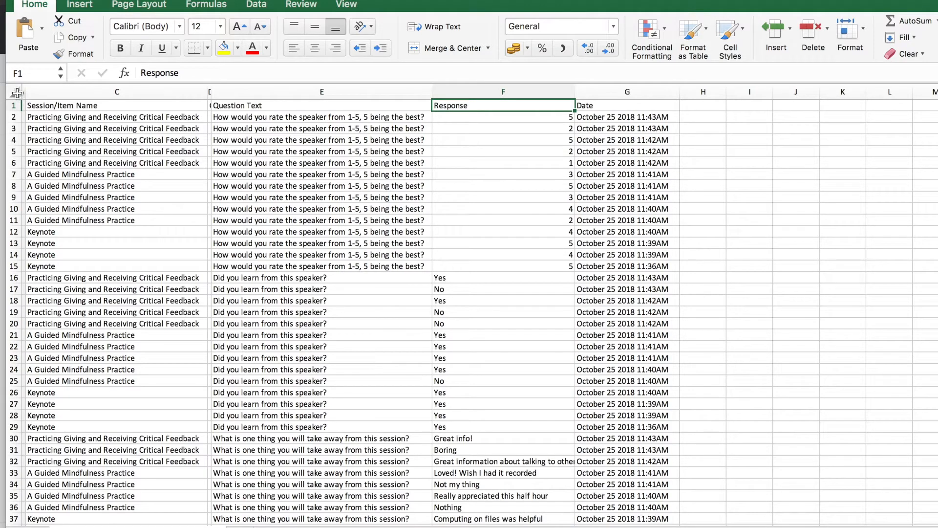
Select the whole sheet and turn on filters for the header row.
{"action": "left_click", "coordinate": [17, 93]}
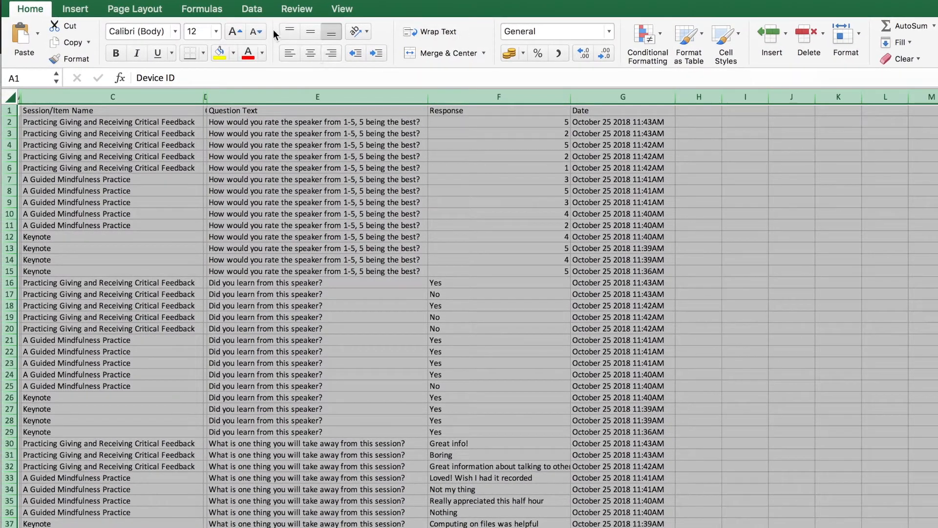
{"action": "left_click", "coordinate": [256, 13]}
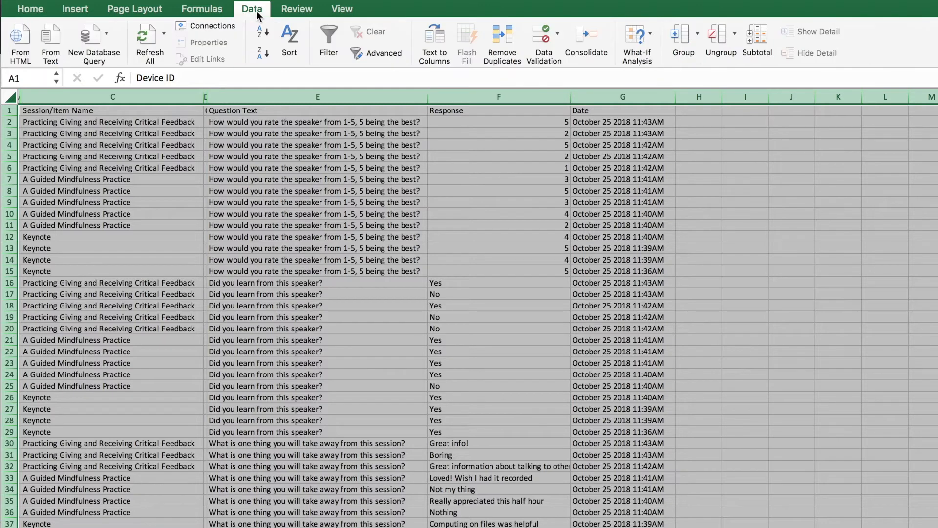
{"action": "left_click", "coordinate": [338, 41]}
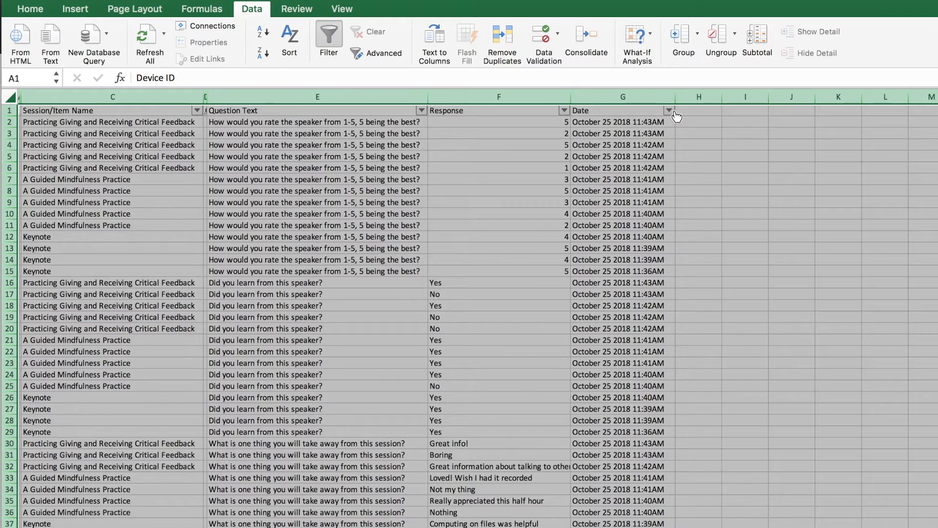
{"action": "left_click", "coordinate": [326, 37]}
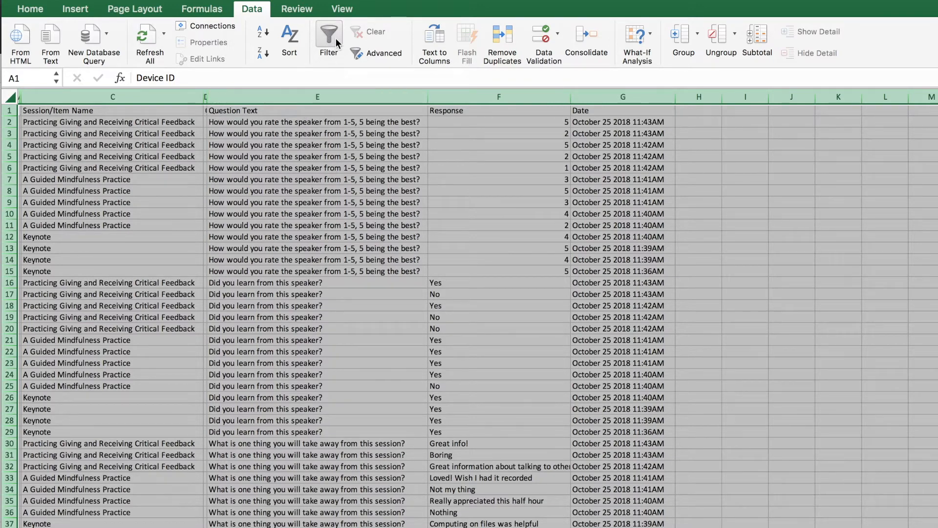
{"action": "left_click", "coordinate": [336, 37]}
{"action": "left_click", "coordinate": [335, 37]}
{"action": "left_click", "coordinate": [336, 36]}
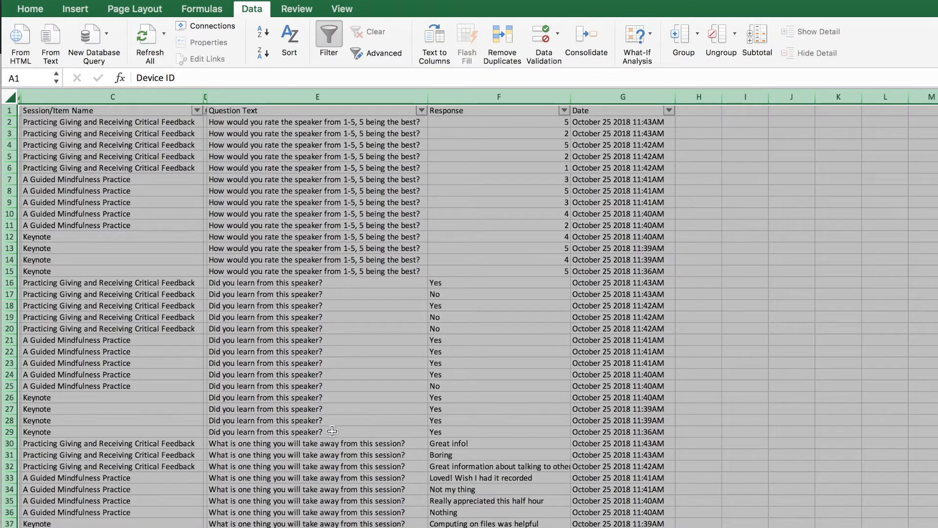
Examine how the rows are grouped by question in the Question Text column.
{"action": "scroll", "coordinate": [332, 422], "scroll_direction": "down", "scroll_amount": 5}
{"action": "scroll", "coordinate": [356, 288], "scroll_direction": "up", "scroll_amount": 5}
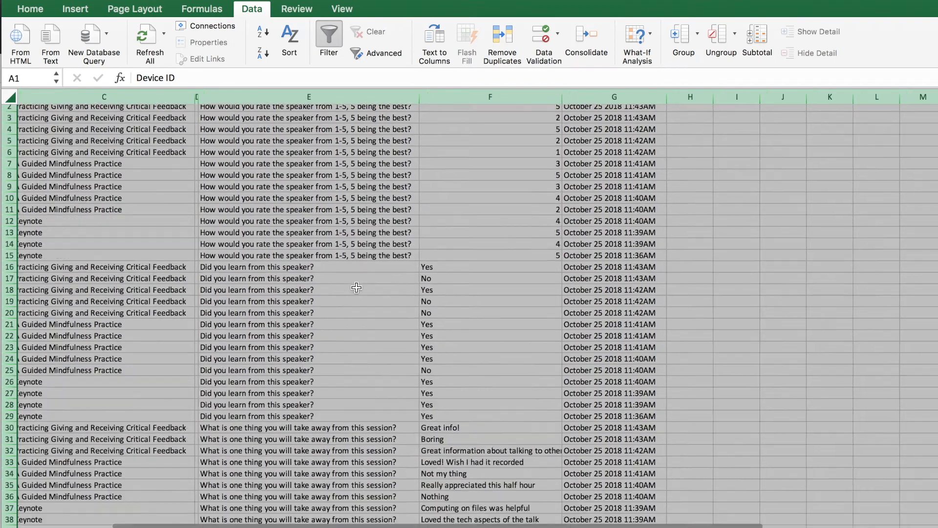
{"action": "left_click", "coordinate": [350, 91]}
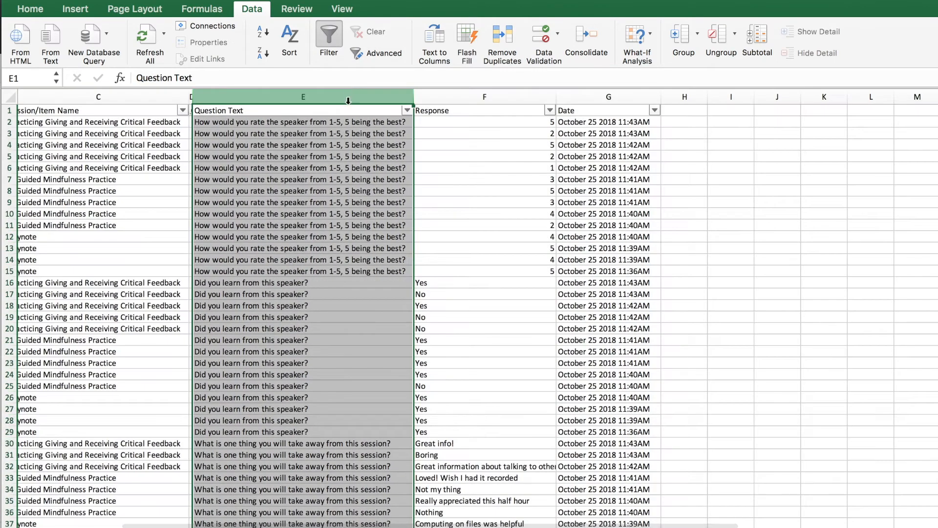
{"action": "left_click", "coordinate": [348, 127]}
{"action": "mouse_move", "coordinate": [348, 127]}
{"action": "left_mouse_down"}
{"action": "mouse_move", "coordinate": [345, 202]}
{"action": "mouse_move", "coordinate": [350, 123]}
{"action": "left_mouse_up"}
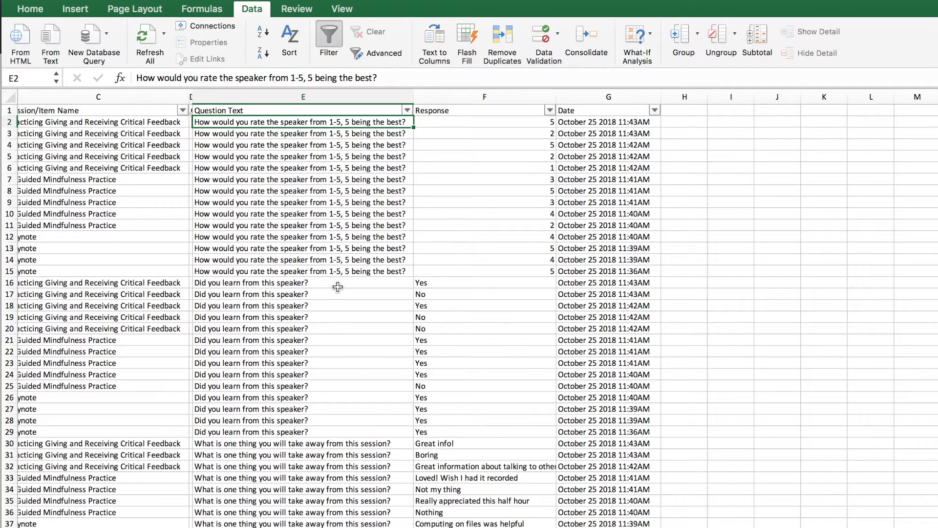
{"action": "left_click_drag", "start_coordinate": [338, 287], "coordinate": [352, 410]}
{"action": "left_click_drag", "start_coordinate": [351, 442], "coordinate": [349, 490]}
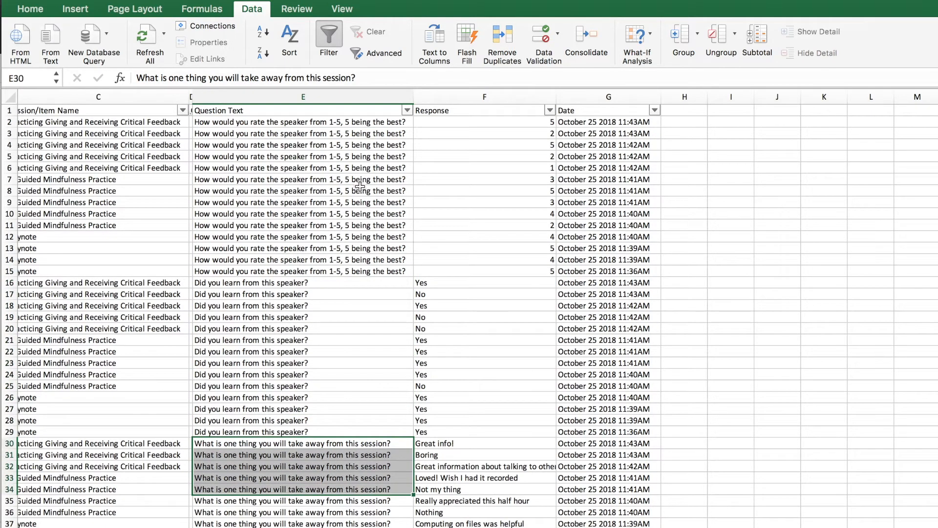
Sort the whole sheet in ascending order by Session/Item Name and select that column.
{"action": "left_click", "coordinate": [9, 97]}
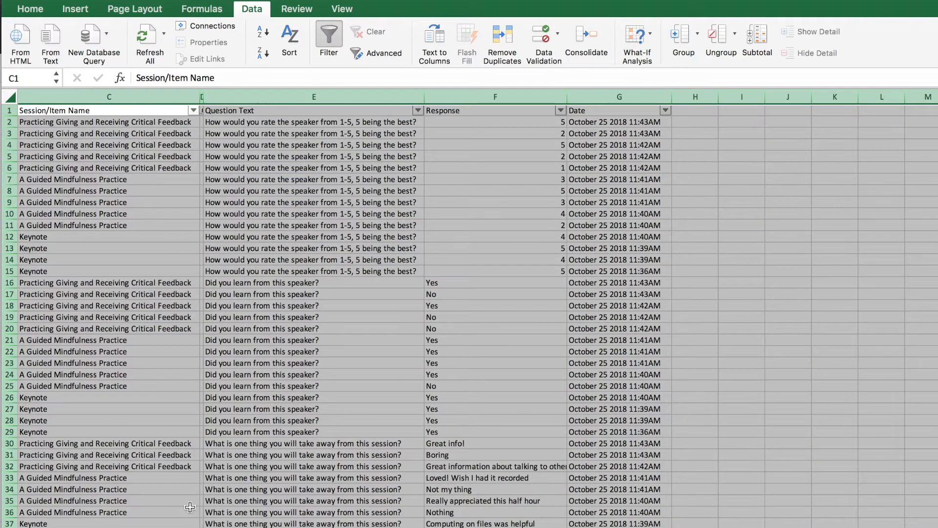
{"action": "left_click_drag", "start_coordinate": [247, 525], "coordinate": [157, 508]}
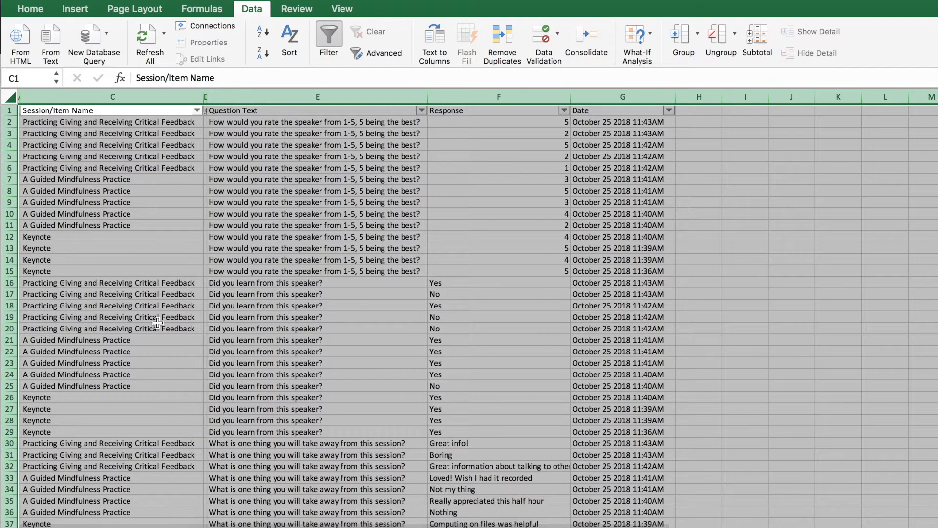
{"action": "left_click", "coordinate": [198, 112]}
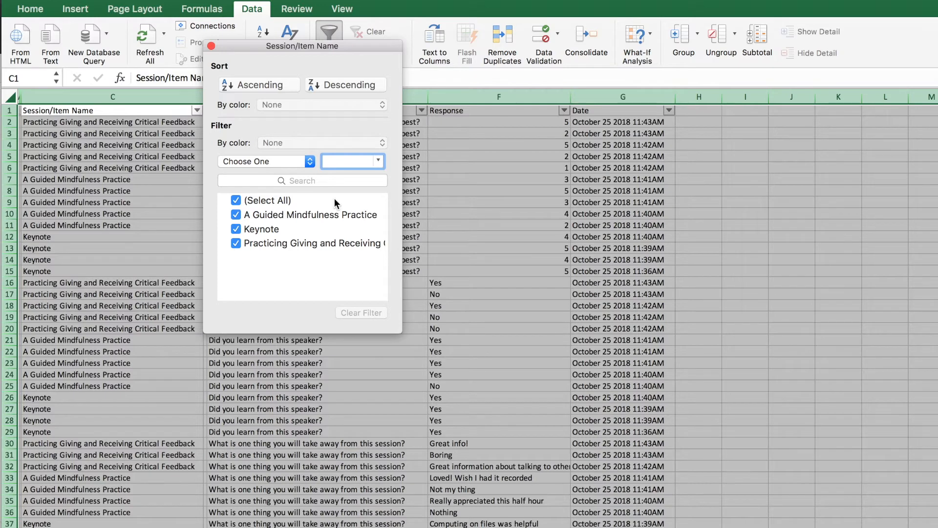
{"action": "left_click", "coordinate": [245, 84]}
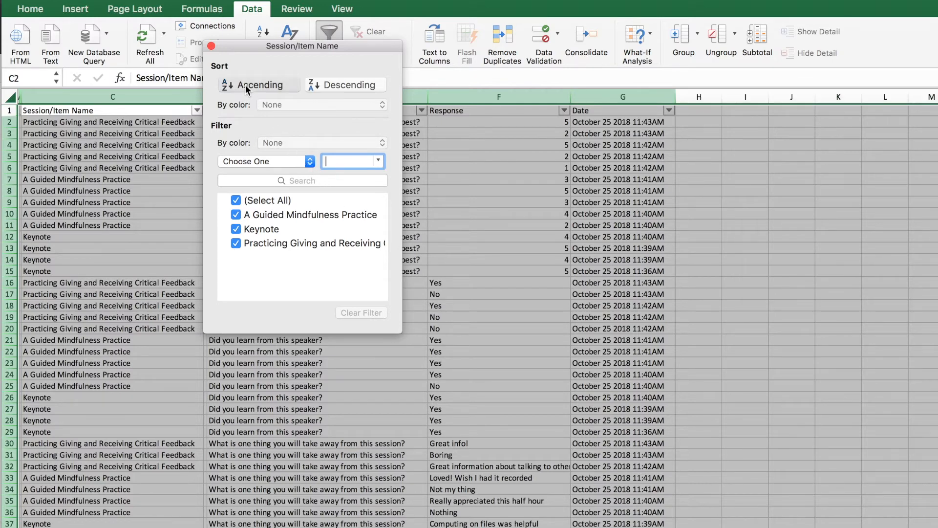
{"action": "left_click", "coordinate": [212, 46]}
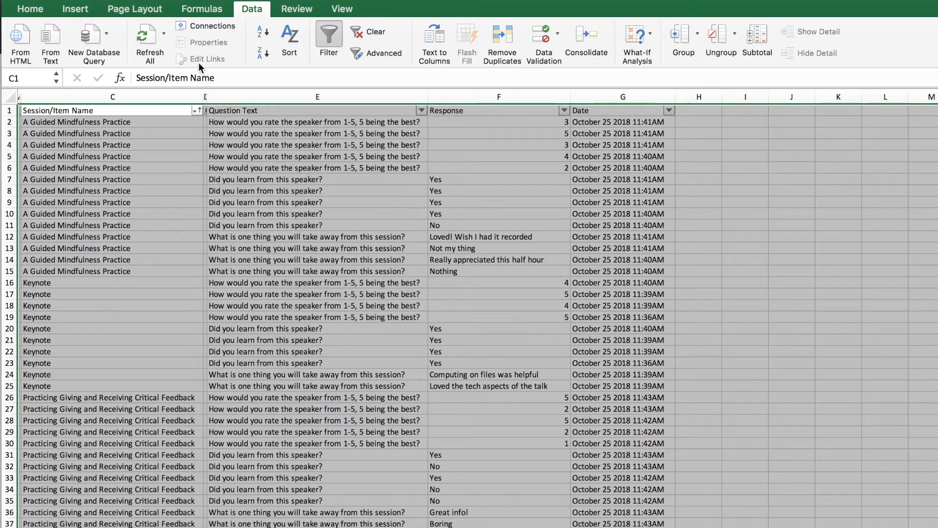
{"action": "left_click", "coordinate": [141, 133]}
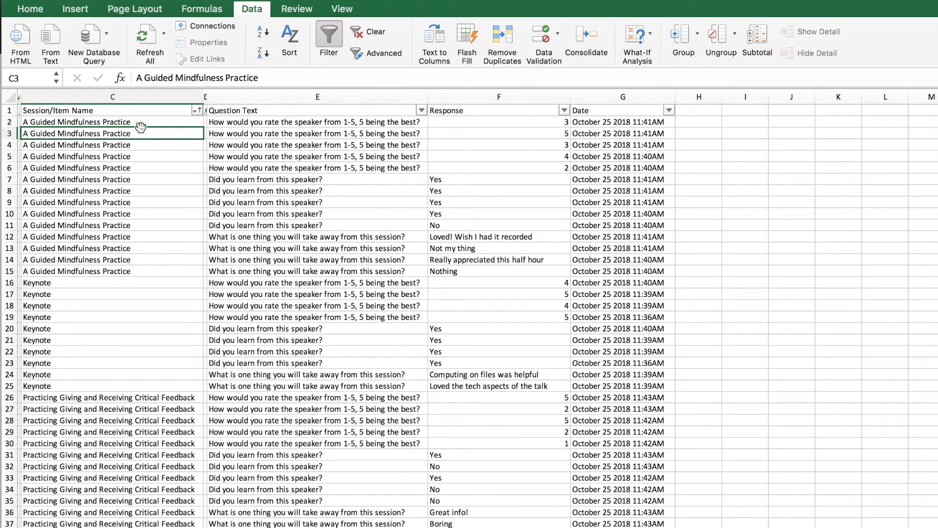
{"action": "left_click", "coordinate": [141, 97]}
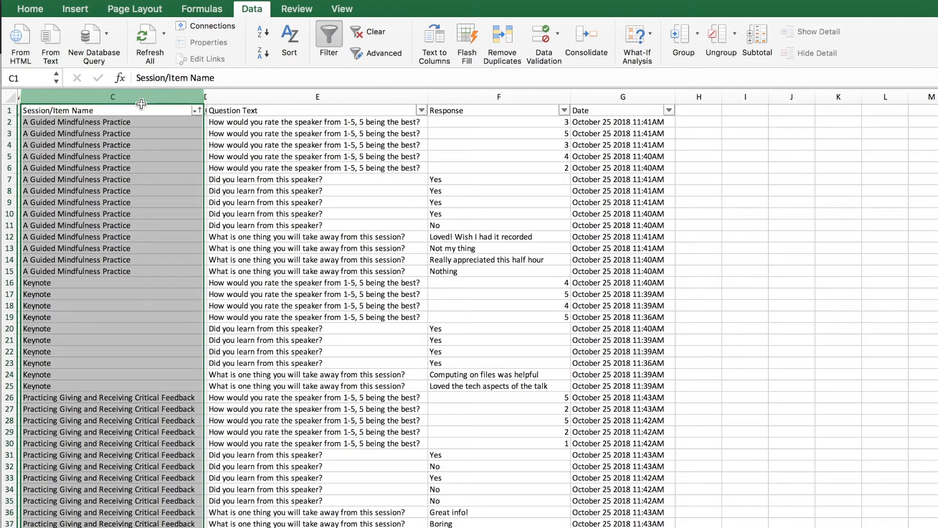
Examine how the sorted rows are grouped by session, highlighting the block of Keynote rows.
{"action": "scroll", "coordinate": [141, 251], "scroll_direction": "down", "scroll_amount": 3}
{"action": "scroll", "coordinate": [141, 251], "scroll_direction": "up", "scroll_amount": 3}
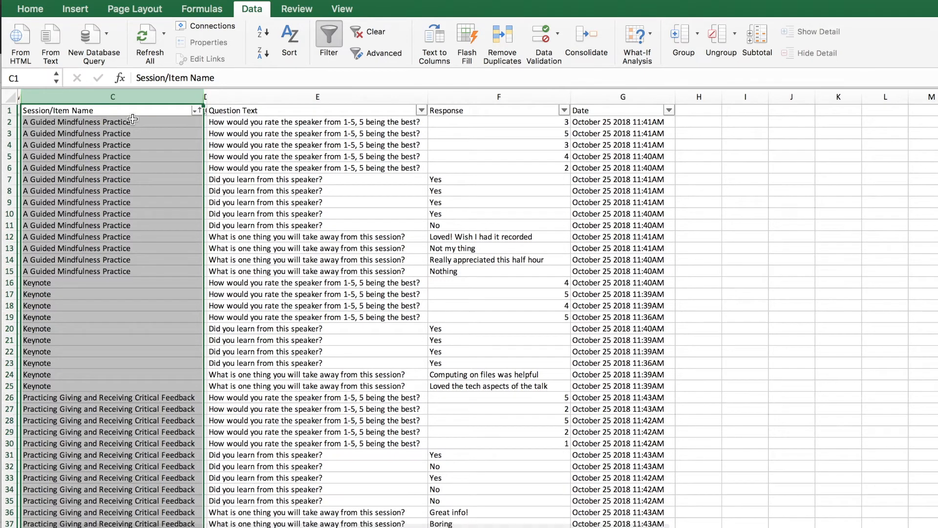
{"action": "left_click", "coordinate": [133, 122]}
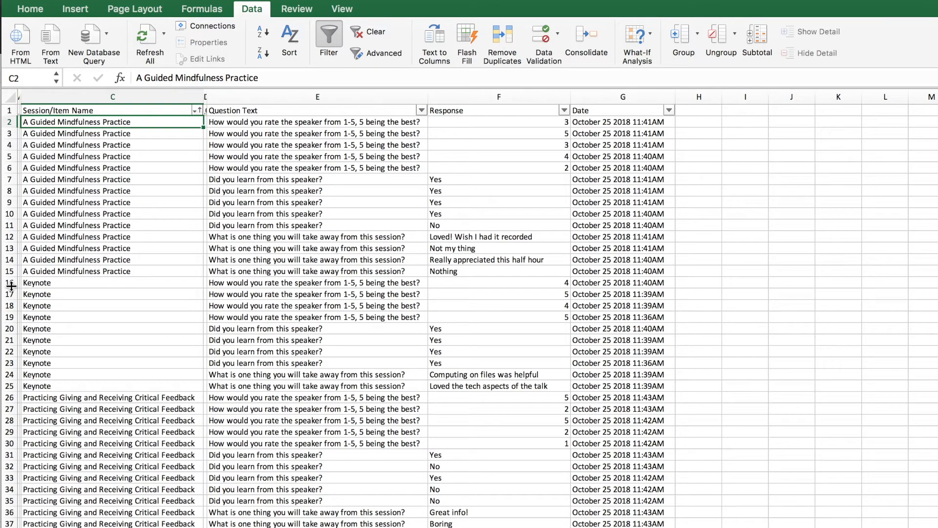
{"action": "left_click_drag", "start_coordinate": [9, 282], "coordinate": [7, 386]}
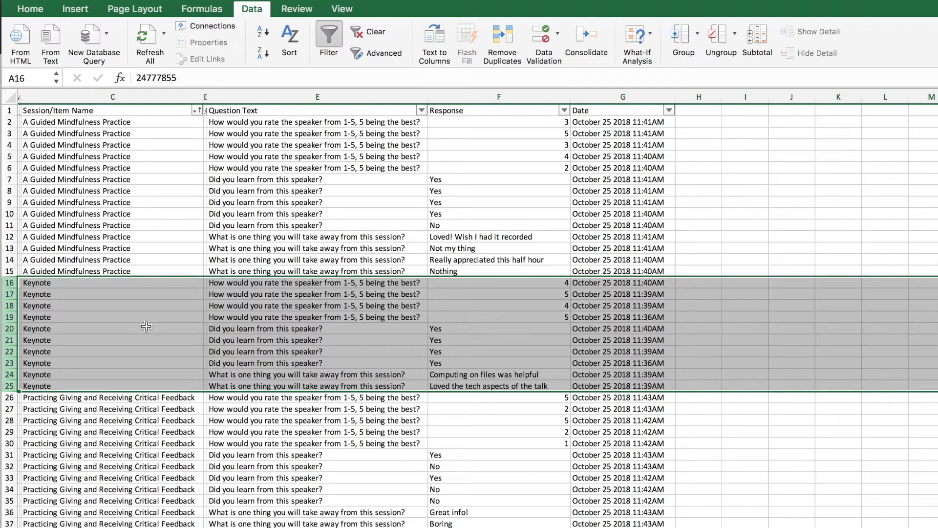
{"action": "left_click", "coordinate": [125, 272]}
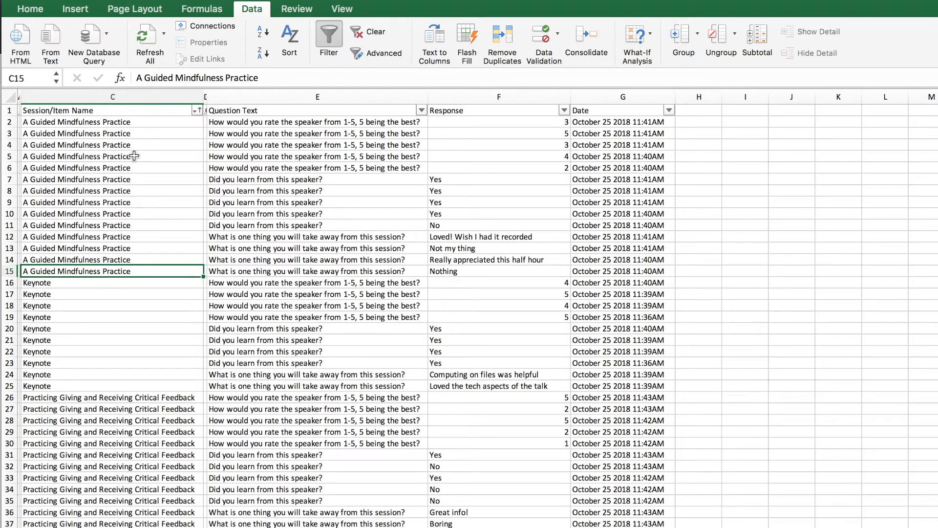
Sort the whole sheet in ascending order by Date and check the earliest entries.
{"action": "left_click", "coordinate": [12, 98]}
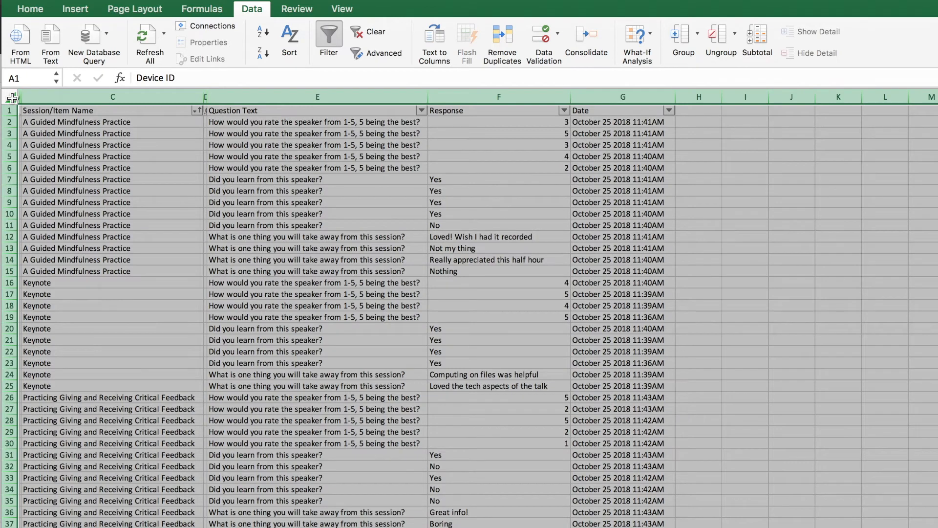
{"action": "left_click", "coordinate": [668, 110]}
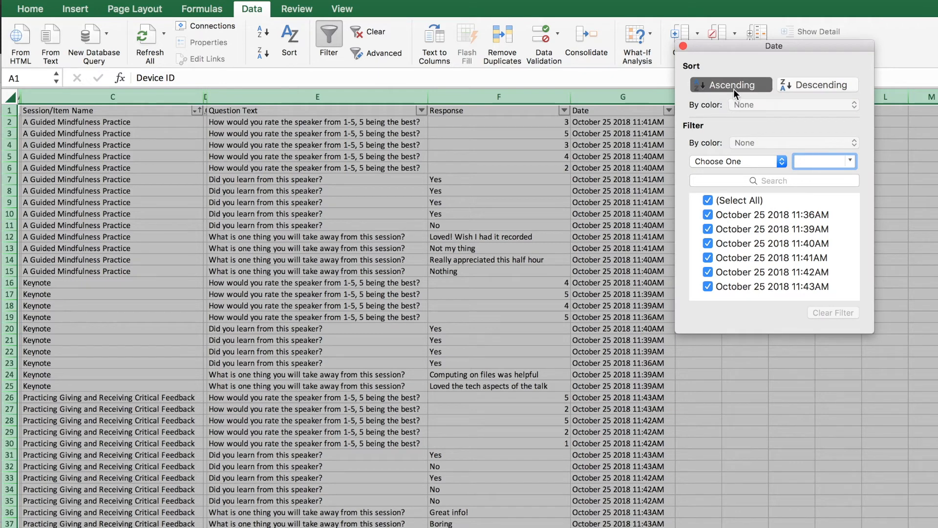
{"action": "left_click", "coordinate": [718, 84]}
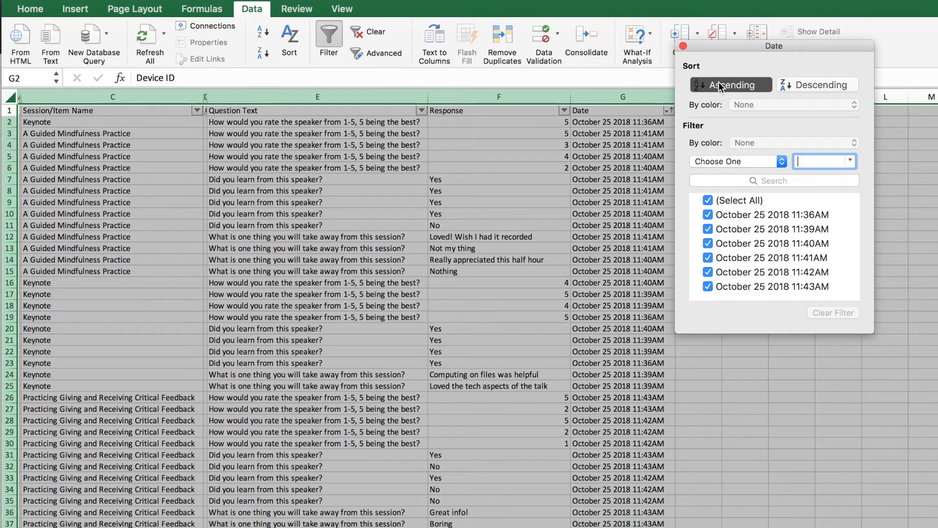
{"action": "left_click", "coordinate": [683, 46]}
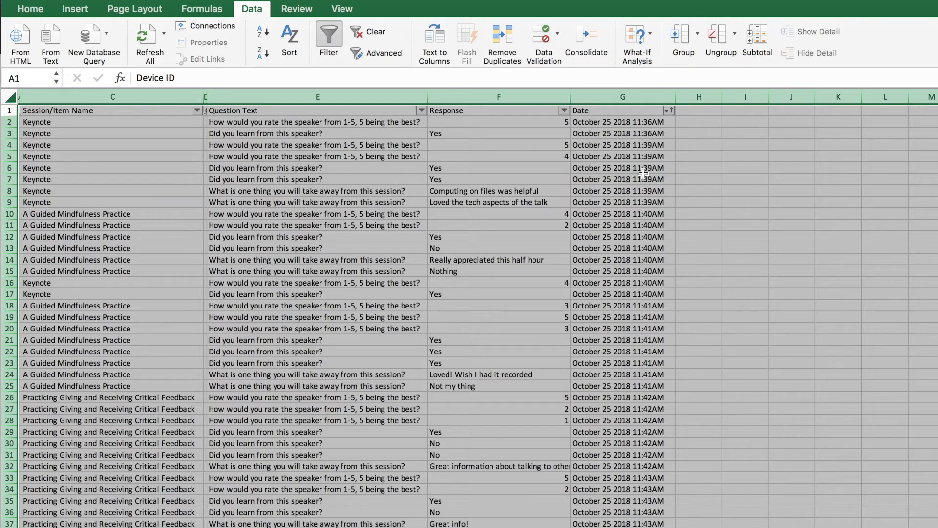
{"action": "left_click", "coordinate": [621, 126]}
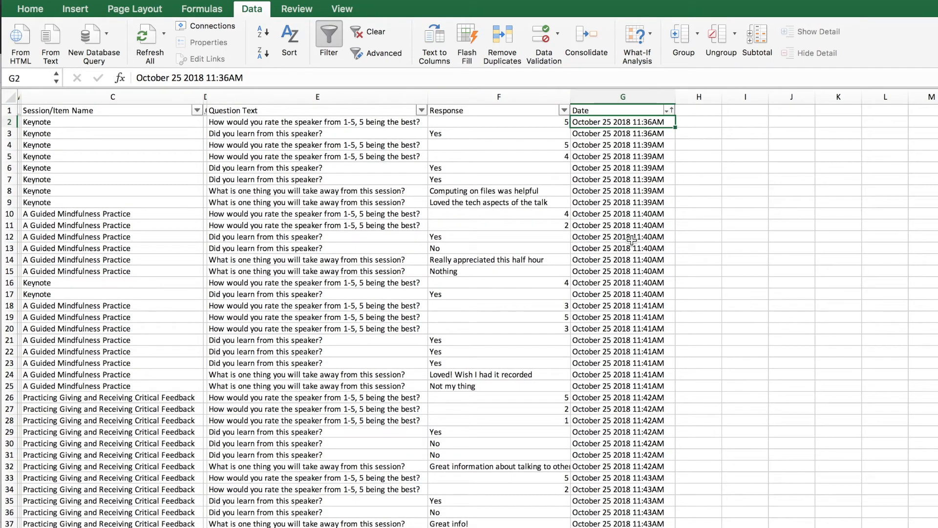
{"action": "left_click_drag", "start_coordinate": [628, 125], "coordinate": [652, 123]}
Sort the whole sheet in ascending order by Response and select the first response cell.
{"action": "left_click", "coordinate": [9, 98]}
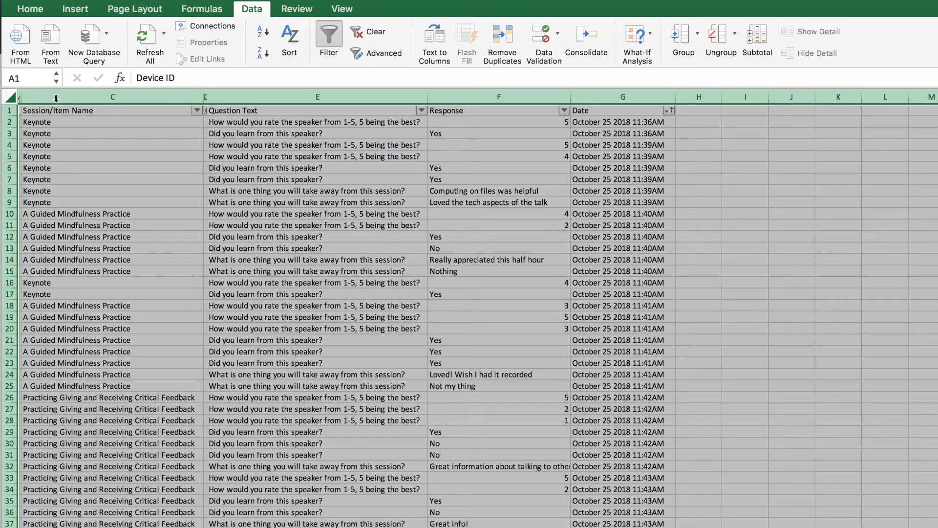
{"action": "left_click", "coordinate": [565, 110]}
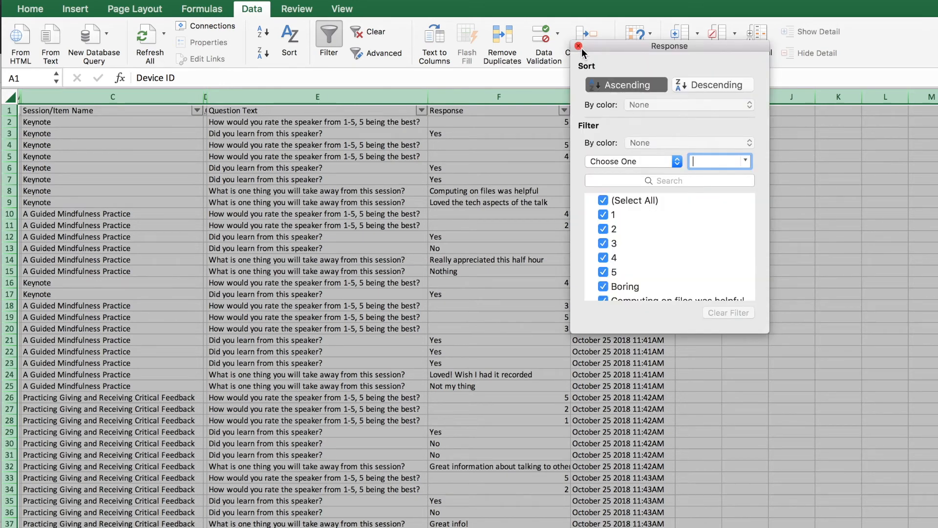
{"action": "left_click", "coordinate": [615, 85]}
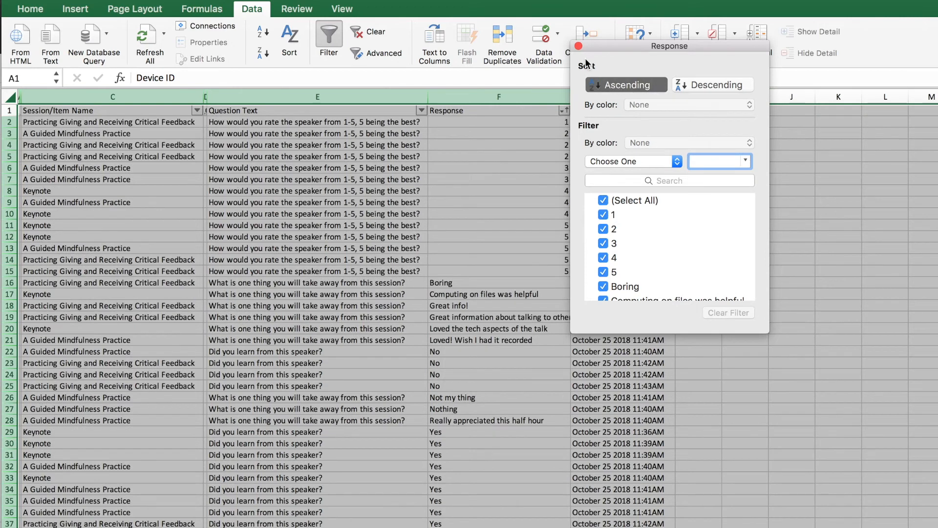
{"action": "left_click", "coordinate": [578, 46]}
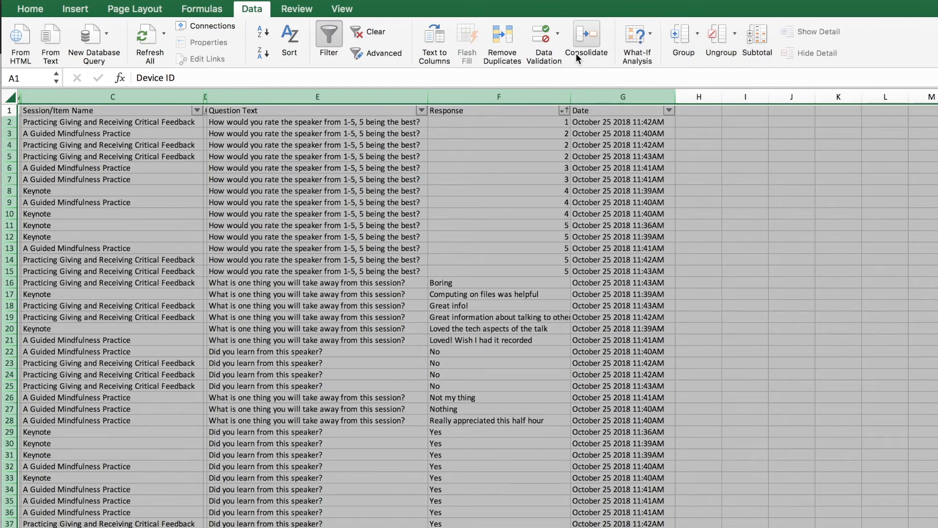
{"action": "left_click", "coordinate": [538, 122]}
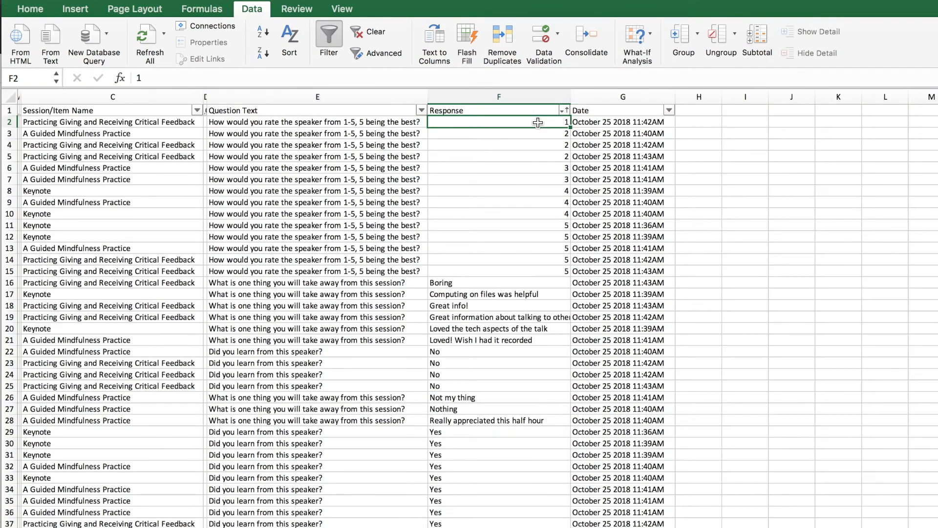
Review the sorted Response column, highlighting the ratings of 2 and of 5 and looking through the text answers.
{"action": "left_click_drag", "start_coordinate": [542, 138], "coordinate": [541, 157]}
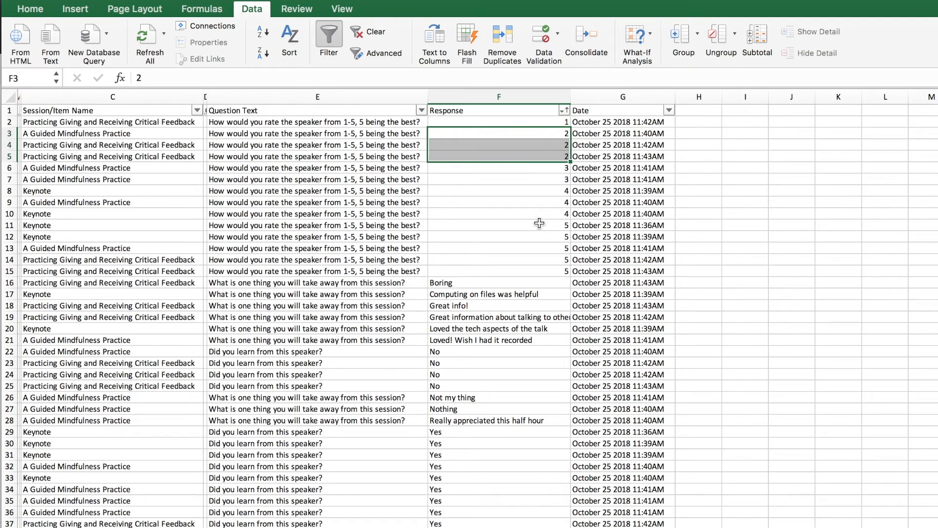
{"action": "left_click_drag", "start_coordinate": [539, 254], "coordinate": [539, 271]}
{"action": "scroll", "coordinate": [537, 311], "scroll_direction": "down", "scroll_amount": 5}
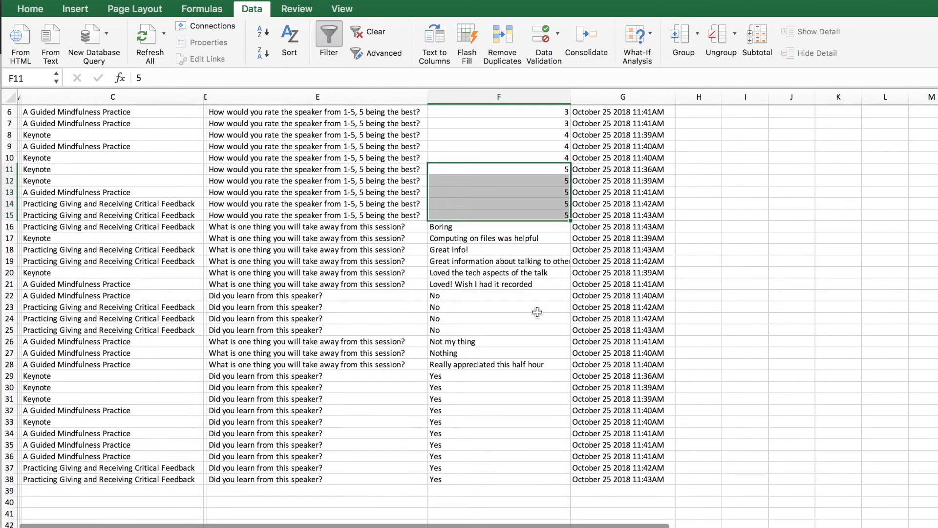
{"action": "scroll", "coordinate": [537, 312], "scroll_direction": "up", "scroll_amount": 4}
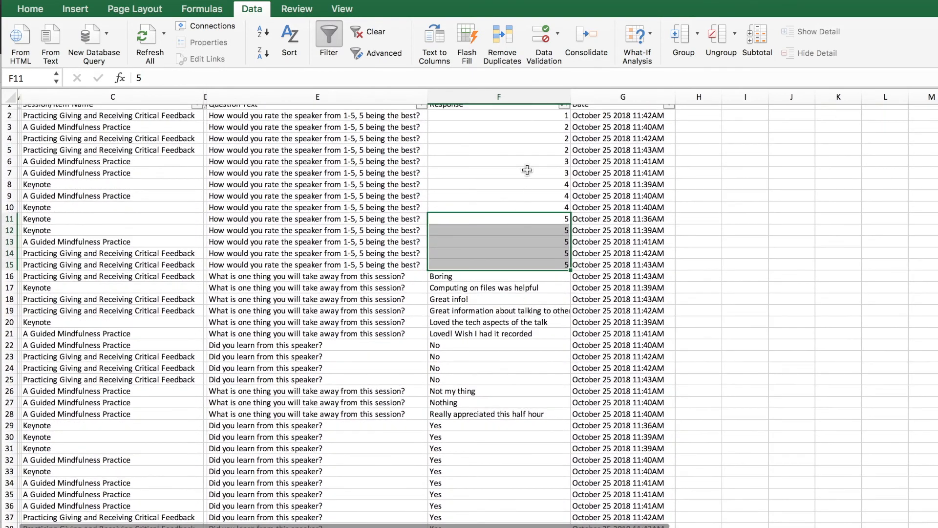
{"action": "scroll", "coordinate": [537, 126], "scroll_direction": "up", "scroll_amount": 1}
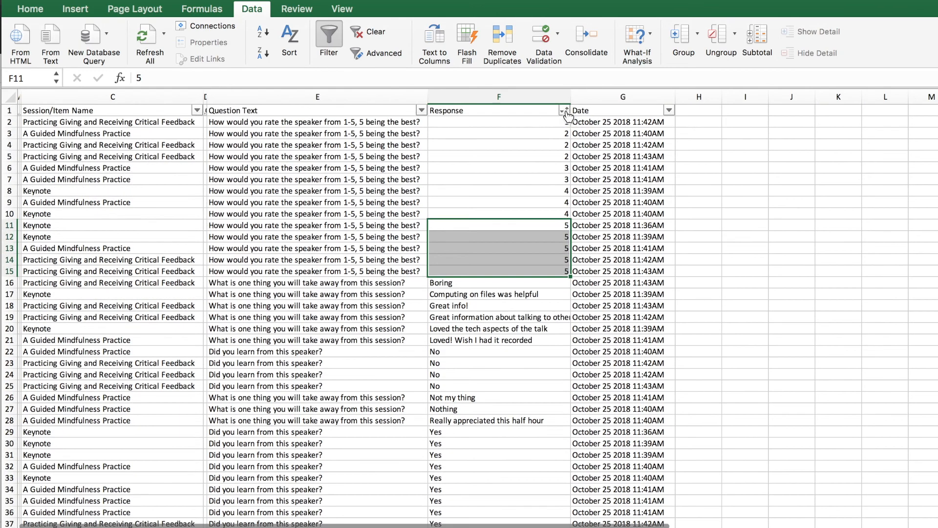
Filter the whole sheet by the Response column to show only rows with a response of 5.
{"action": "left_click", "coordinate": [8, 97]}
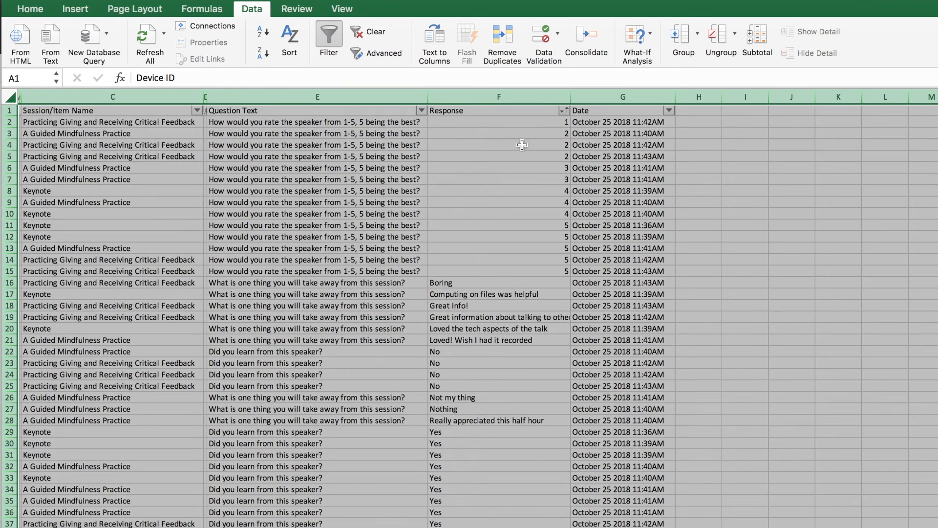
{"action": "left_click", "coordinate": [564, 110]}
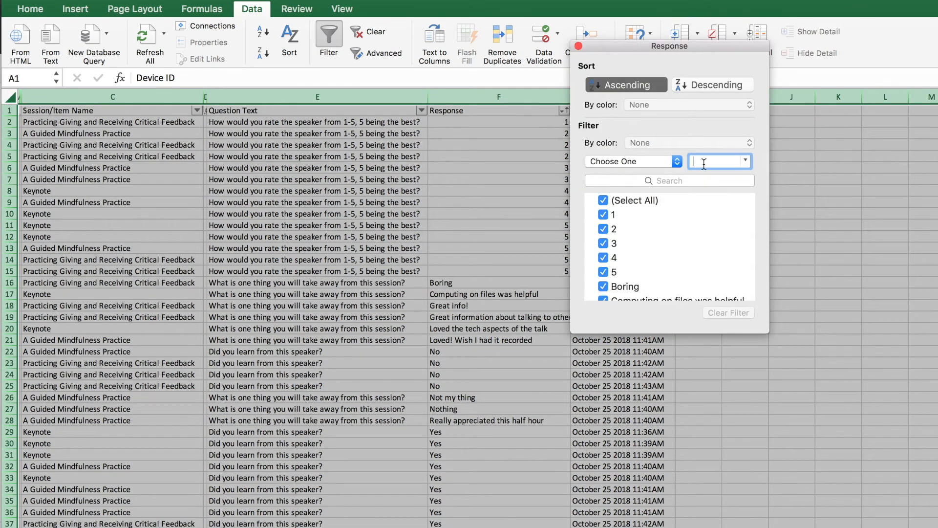
{"action": "left_click", "coordinate": [604, 201]}
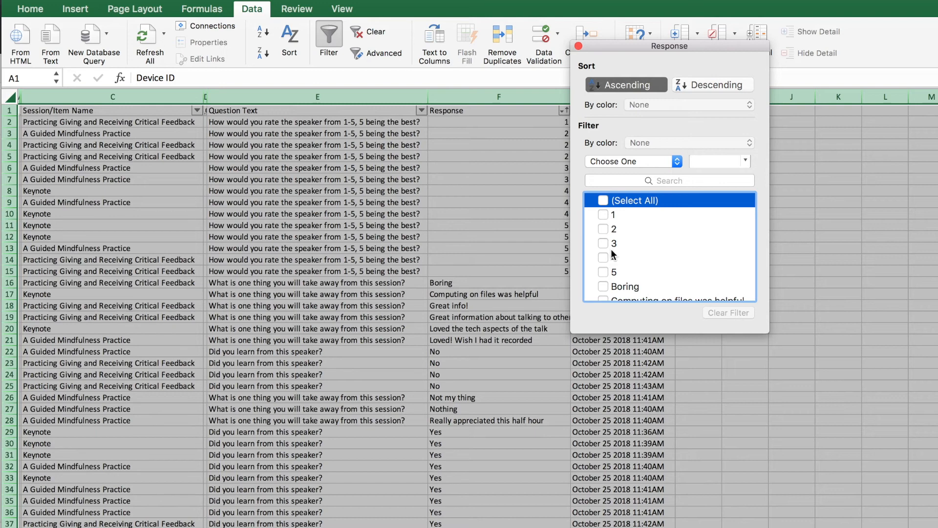
{"action": "left_click", "coordinate": [604, 206]}
{"action": "left_click", "coordinate": [604, 205]}
{"action": "left_click", "coordinate": [603, 272]}
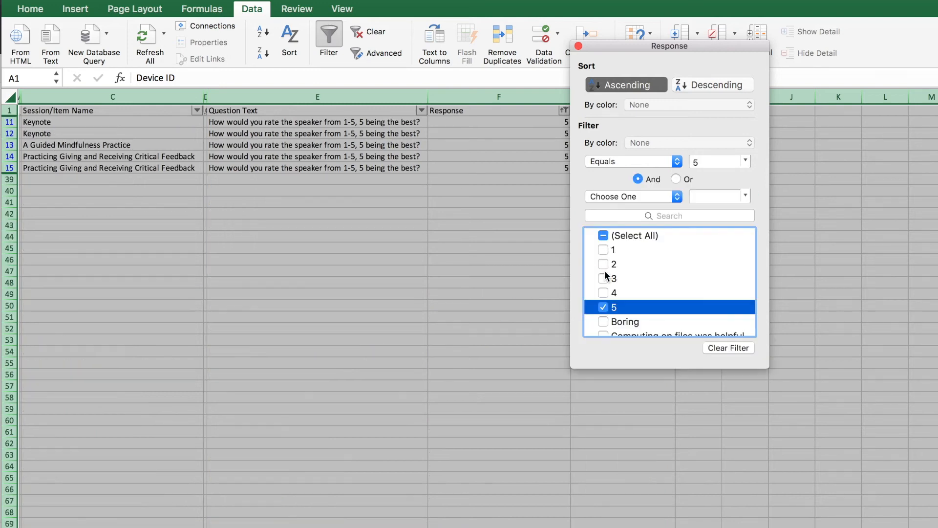
{"action": "left_click", "coordinate": [578, 45]}
{"action": "left_click", "coordinate": [547, 191]}
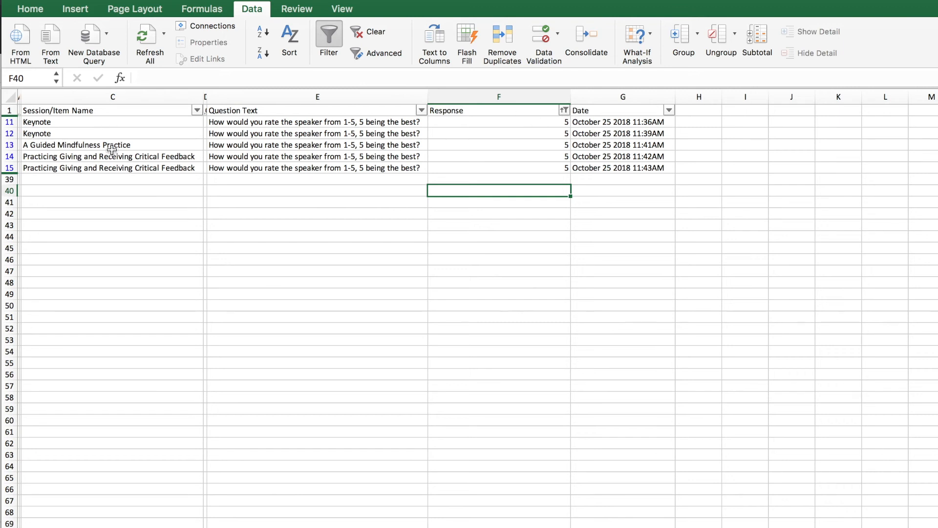
Clear the filter on the Response column and select the Question Text header cell.
{"action": "left_click", "coordinate": [11, 97]}
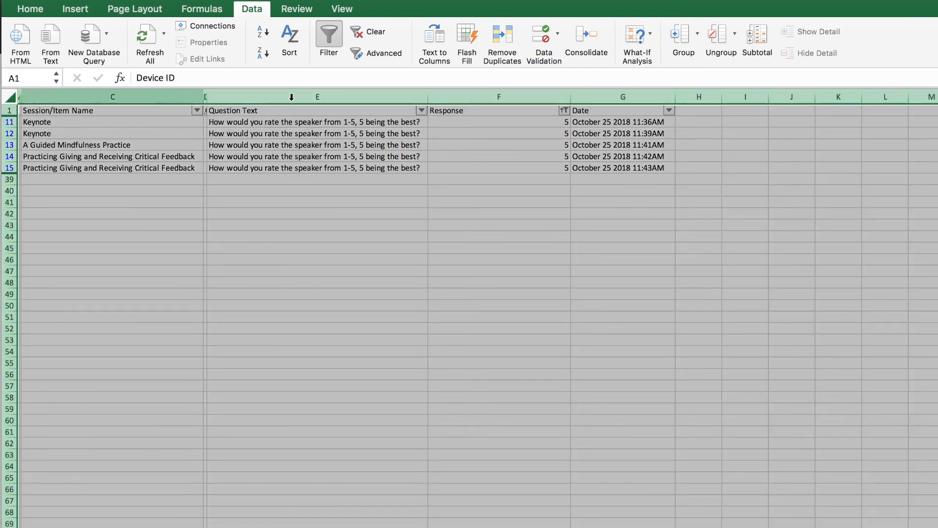
{"action": "left_click", "coordinate": [564, 110]}
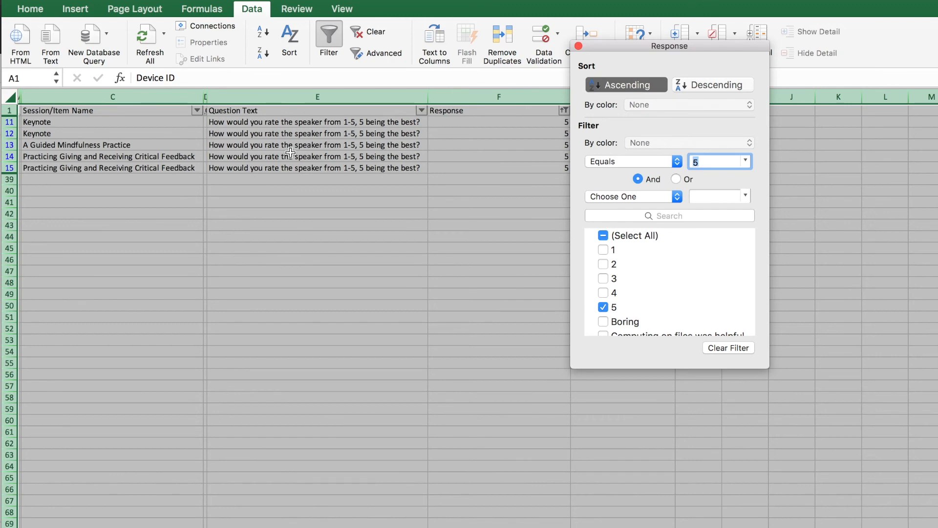
{"action": "left_click", "coordinate": [741, 350]}
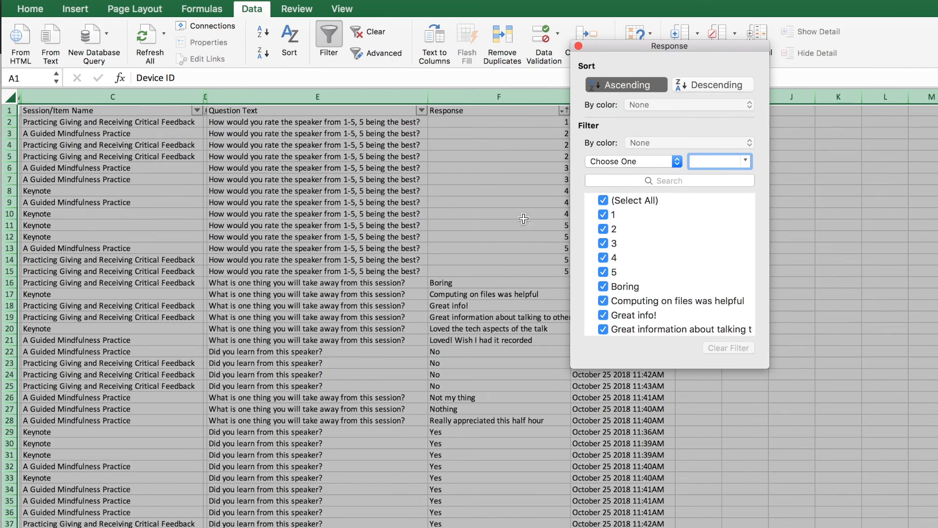
{"action": "left_click", "coordinate": [578, 46]}
{"action": "left_click", "coordinate": [497, 179]}
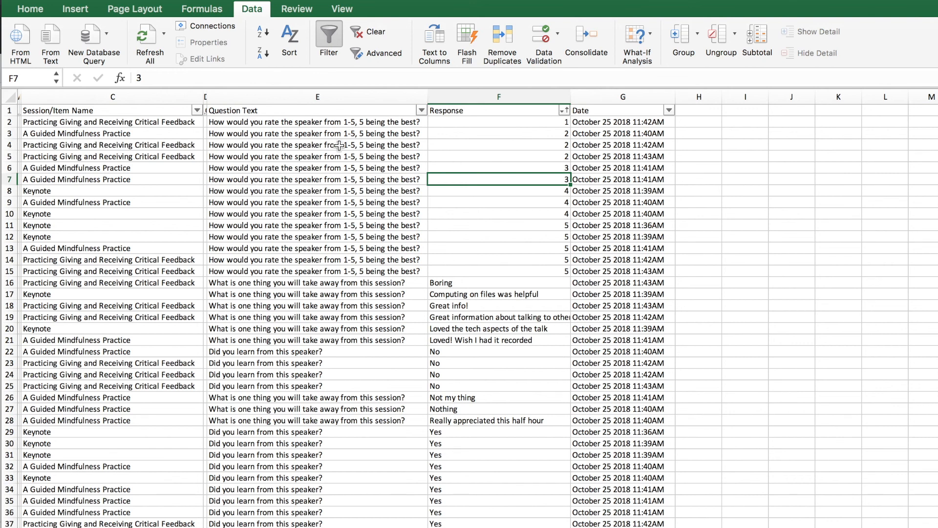
{"action": "left_click", "coordinate": [318, 111]}
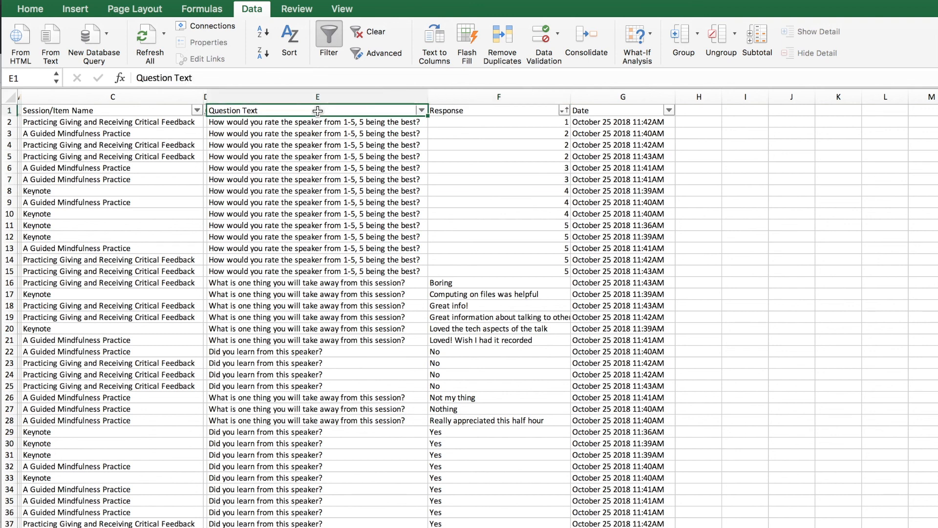